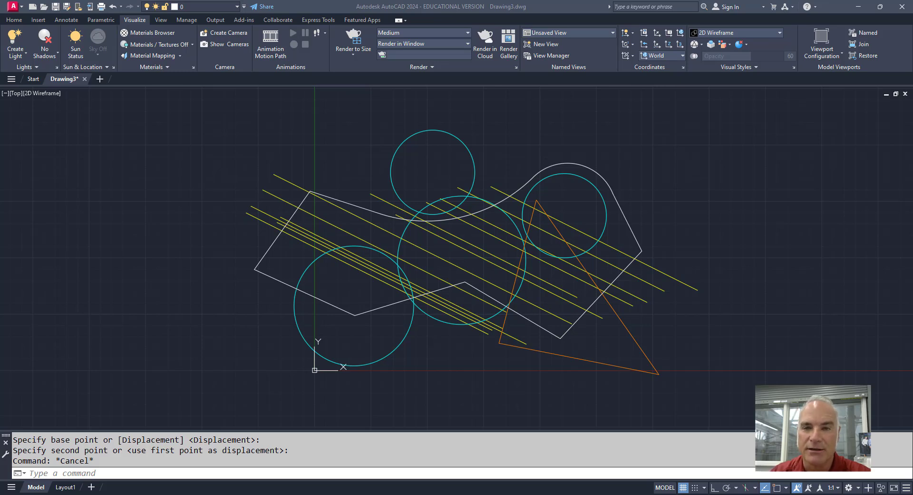
Switch to the Express Tools ribbon and enter EXTRIM at the command line
{"action": "left_click", "coordinate": [238, 123]}
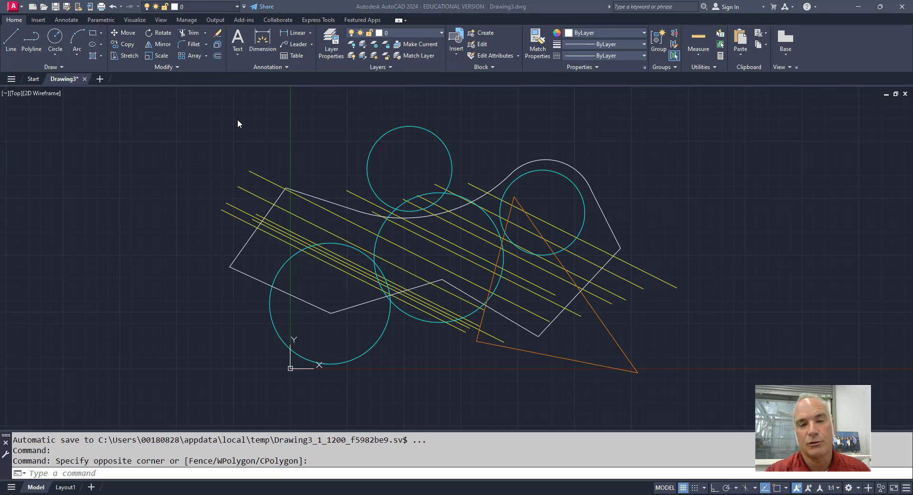
{"action": "left_click", "coordinate": [307, 20]}
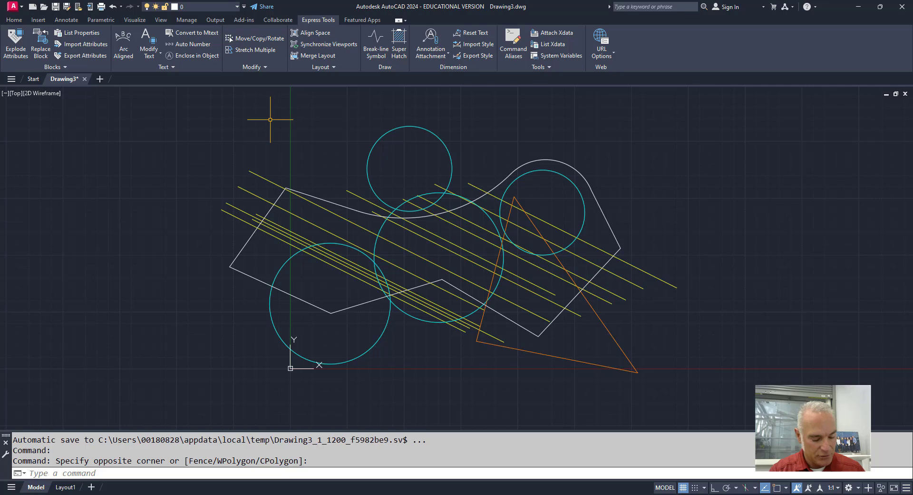
{"action": "type", "text": "extrim"}
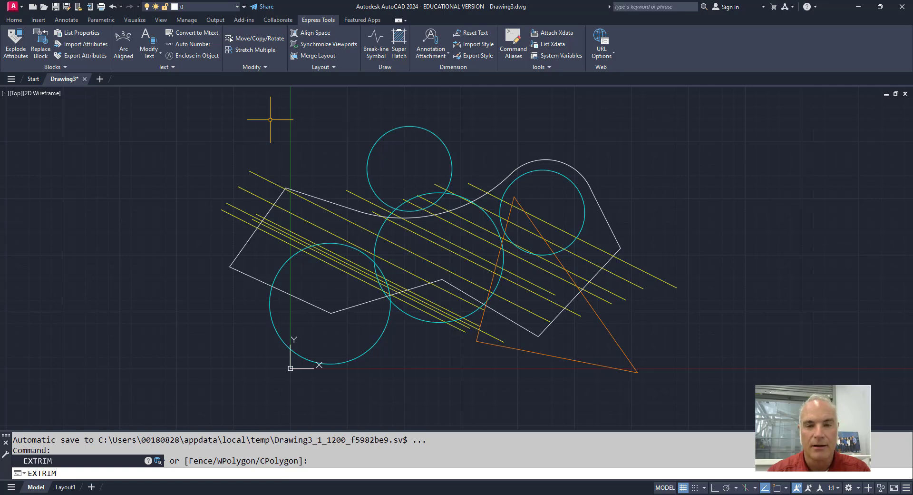
{"action": "key", "text": "Return"}
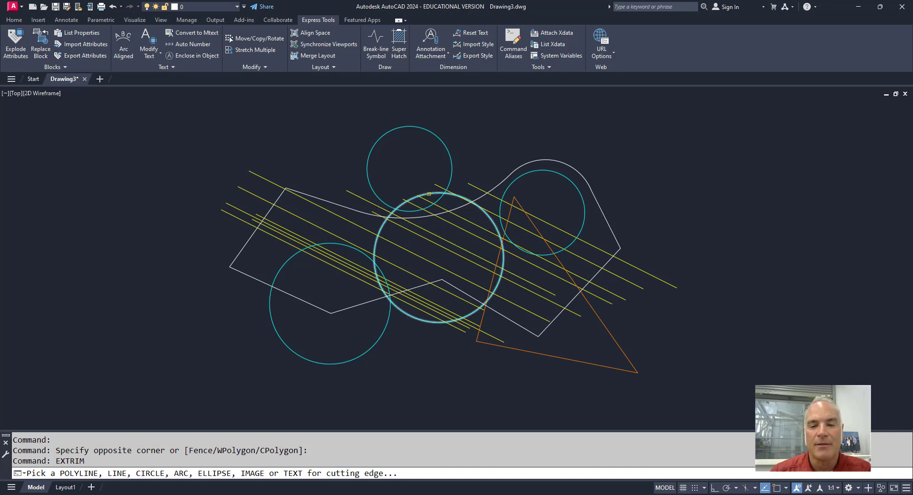
{"action": "left_click", "coordinate": [429, 194]}
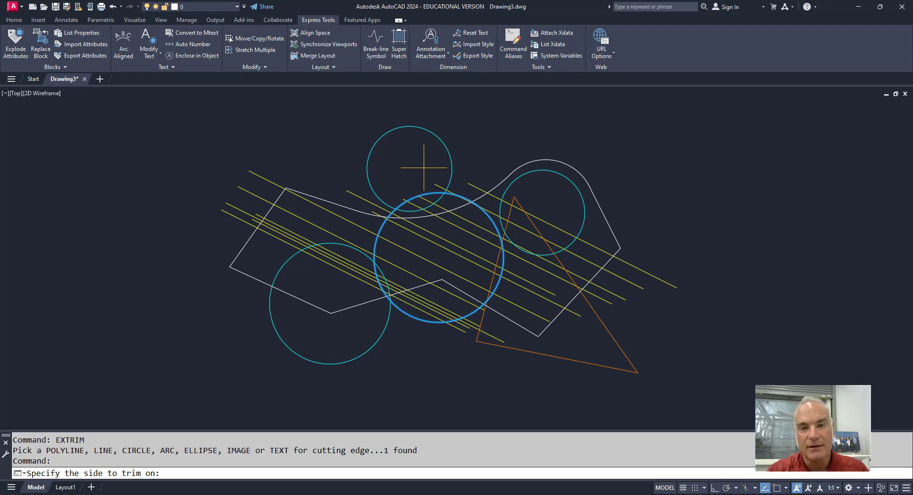
{"action": "left_click", "coordinate": [455, 236]}
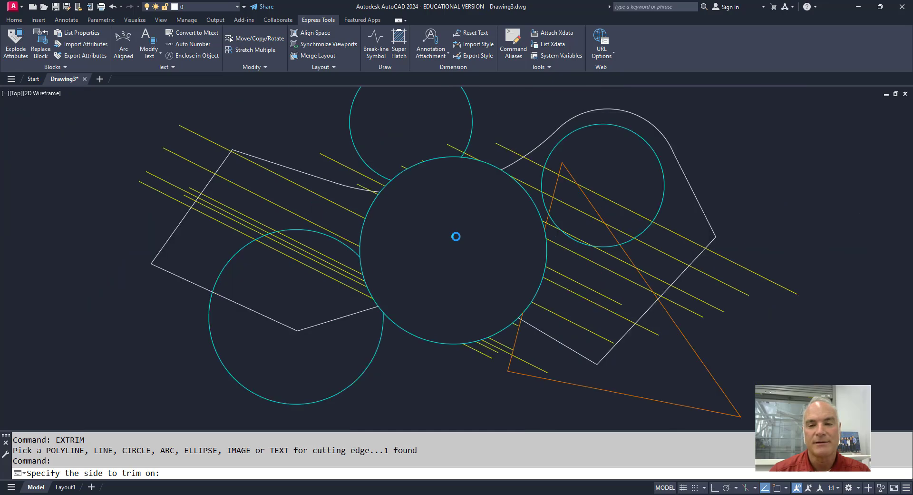
{"action": "scroll", "coordinate": [456, 237], "scroll_direction": "down", "scroll_amount": 2}
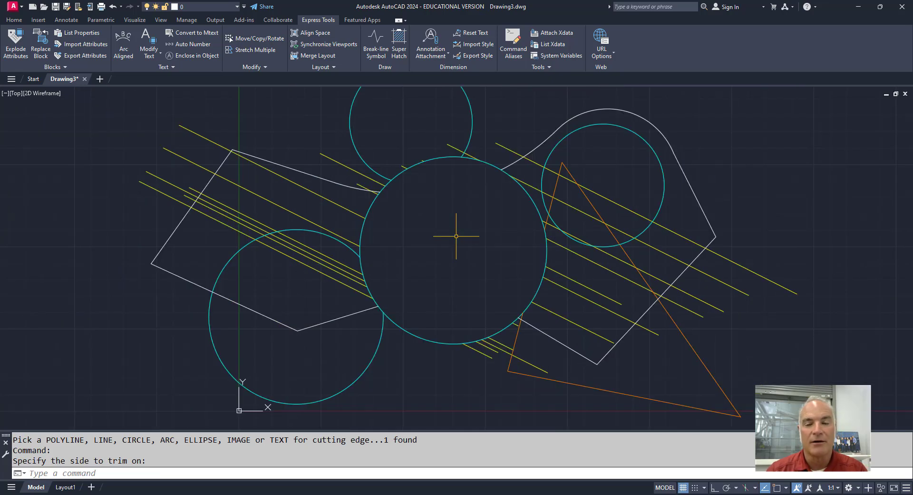
{"action": "key", "text": "Escape"}
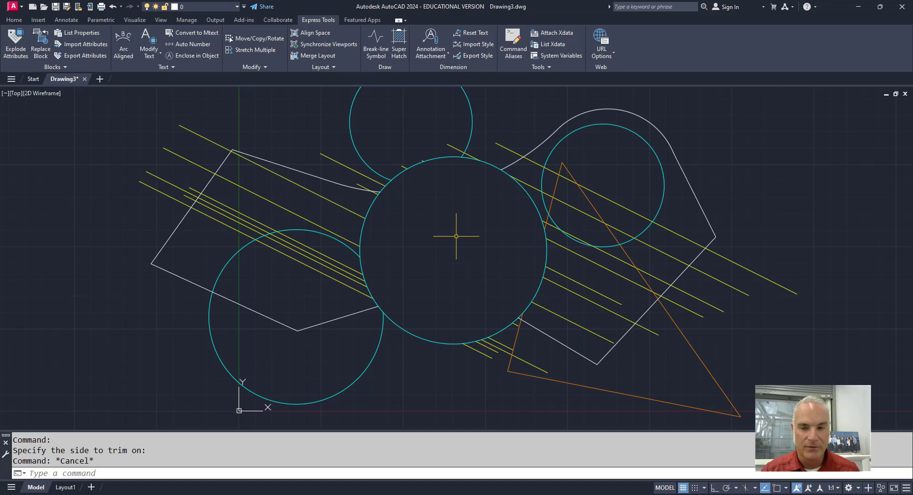
{"action": "key", "text": "ctrl+z"}
{"action": "key", "text": "ctrl+z"}
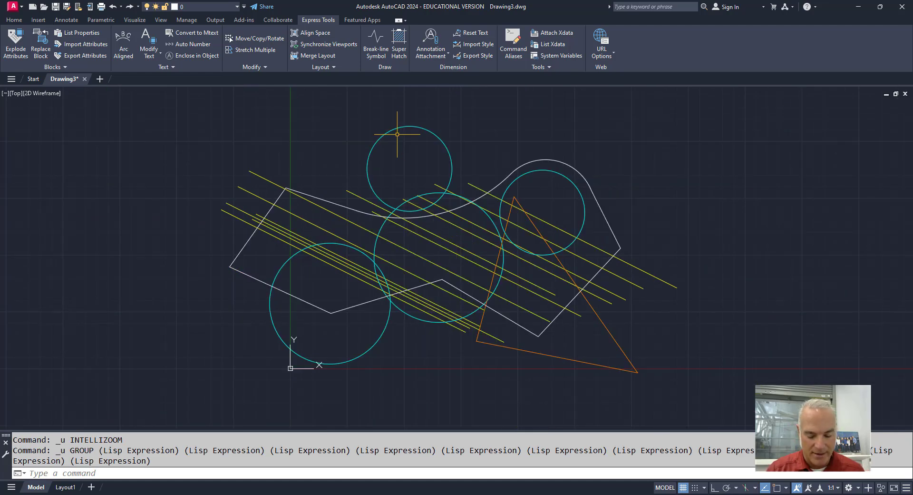
{"action": "type", "text": "U"}
{"action": "key", "text": "BackSpace"}
{"action": "type", "text": "EXTRIM"}
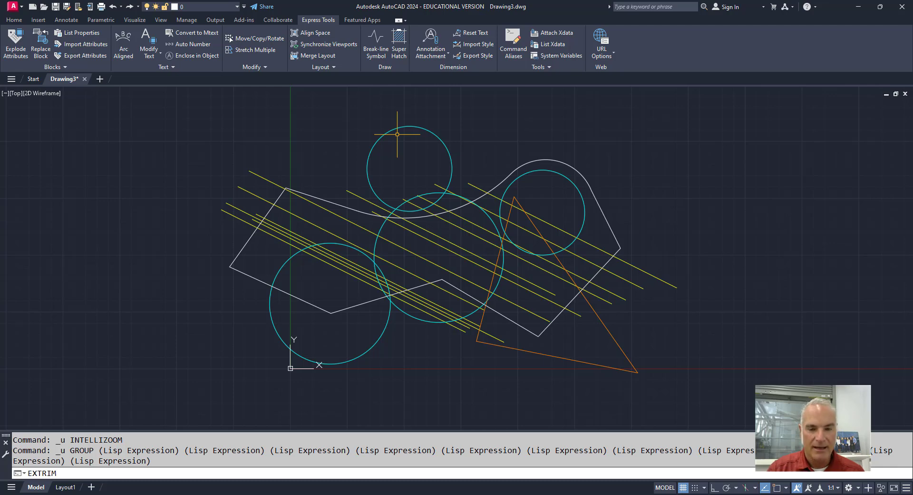
{"action": "key", "text": "Return"}
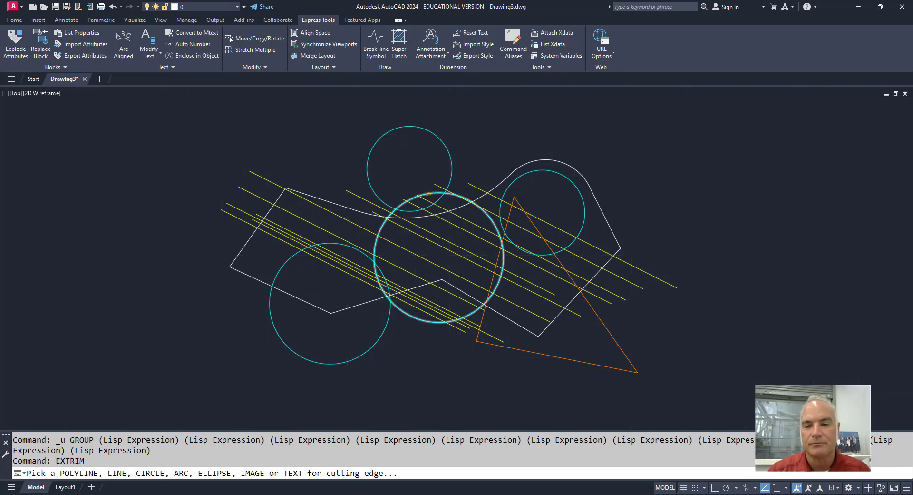
{"action": "left_click", "coordinate": [428, 189]}
{"action": "left_click", "coordinate": [313, 136]}
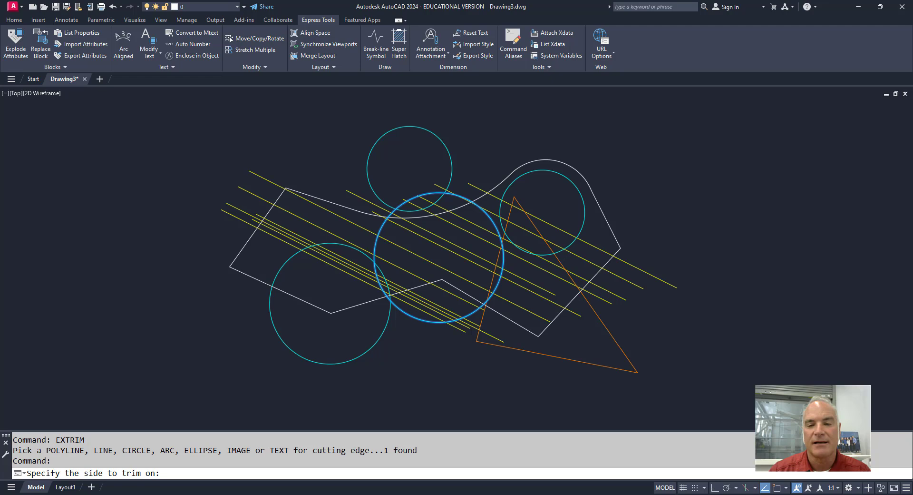
{"action": "scroll", "coordinate": [316, 132], "scroll_direction": "down", "scroll_amount": 3}
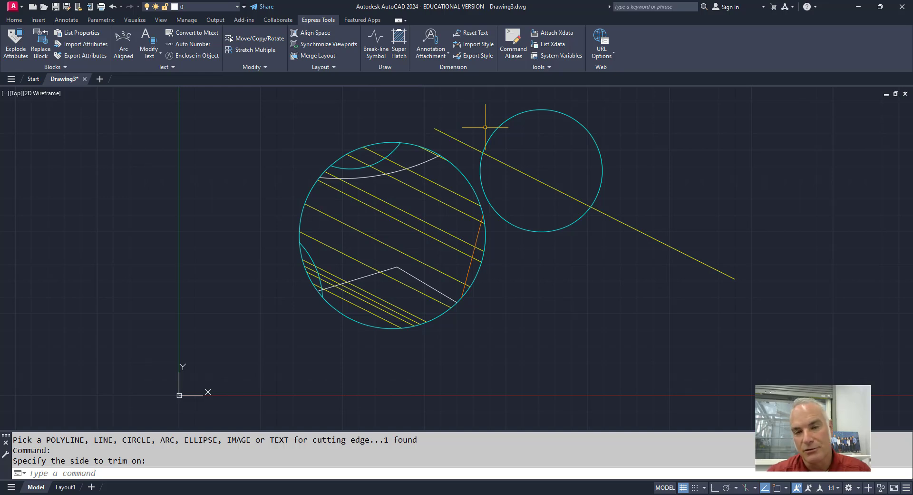
{"action": "key", "text": "ctrl+z"}
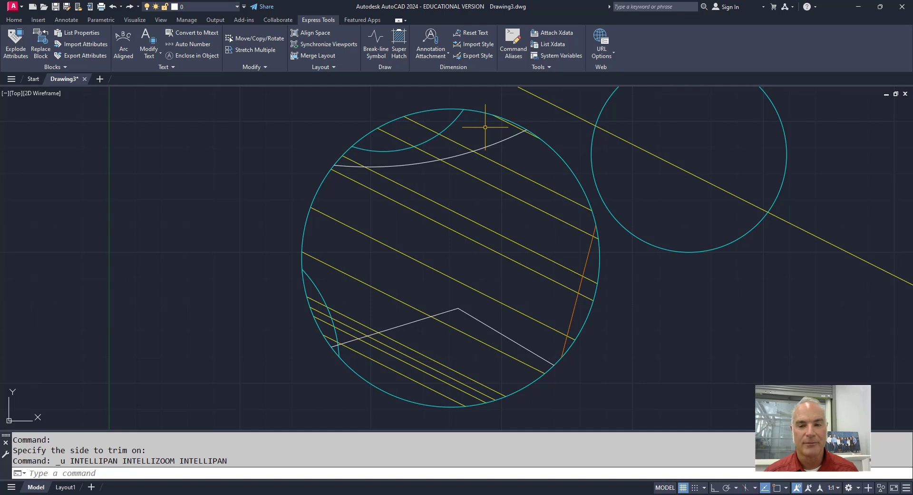
{"action": "key", "text": "ctrl+z"}
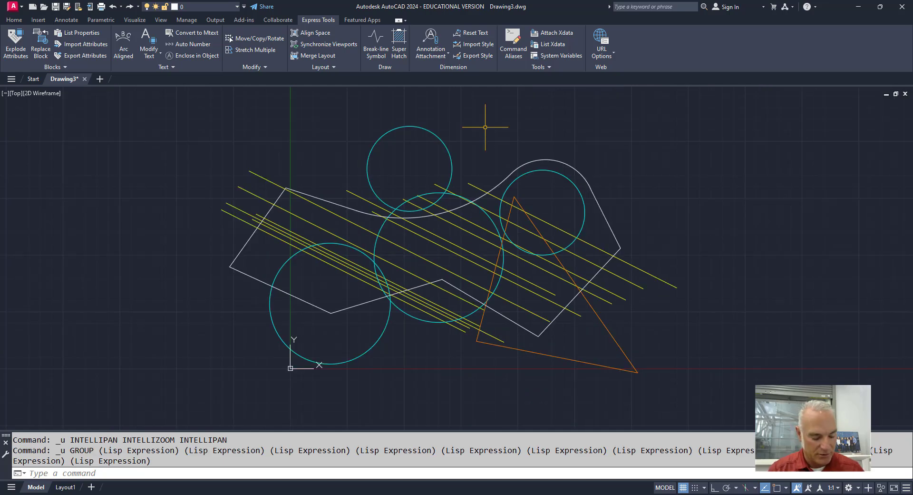
Using EXTRIM with the white polyline's arc as cutting edge, trim everything outside the polyline
{"action": "type", "text": "tr"}
{"action": "key", "text": "Return"}
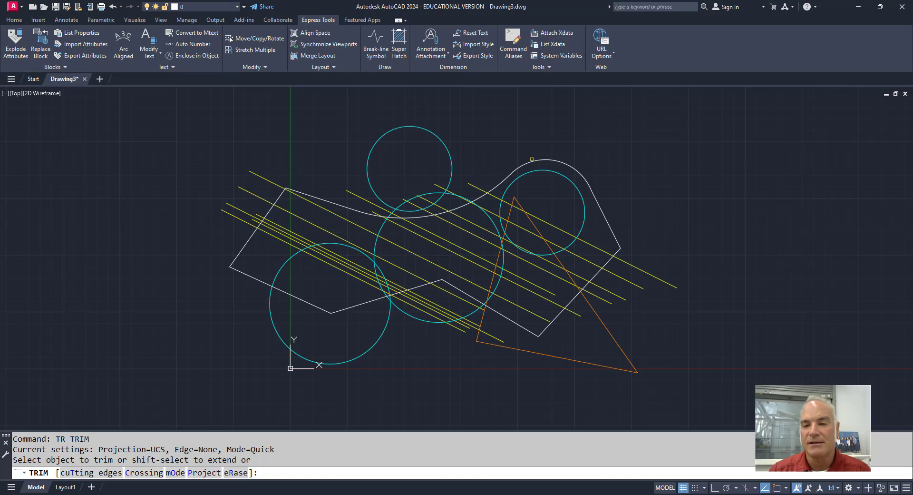
{"action": "key", "text": "Escape"}
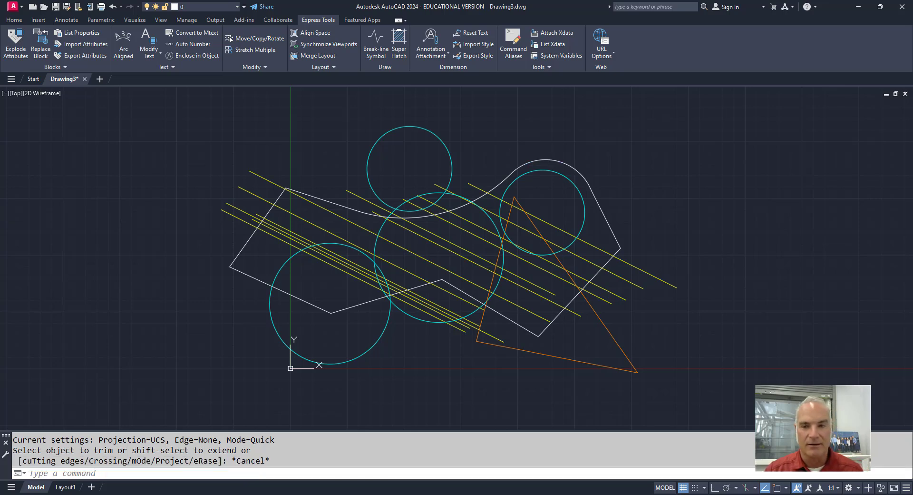
{"action": "type", "text": "extrim"}
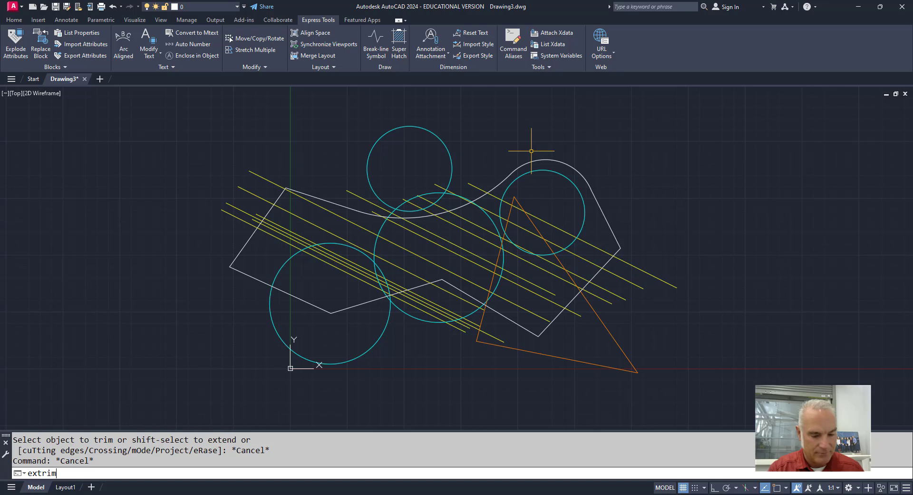
{"action": "key", "text": "Return"}
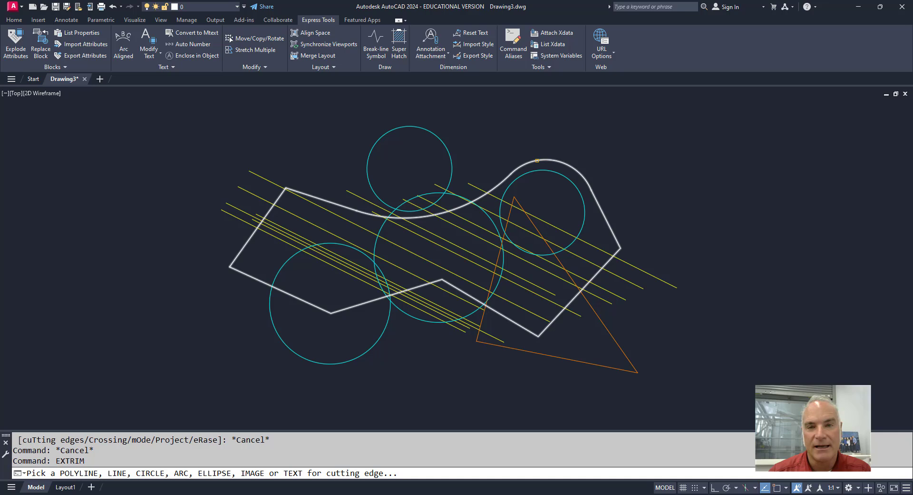
{"action": "left_click", "coordinate": [537, 160]}
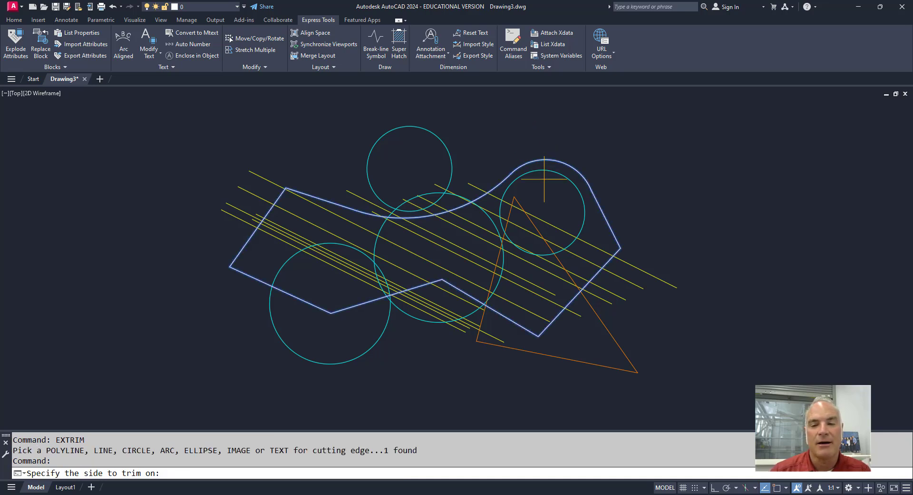
{"action": "left_click", "coordinate": [543, 138]}
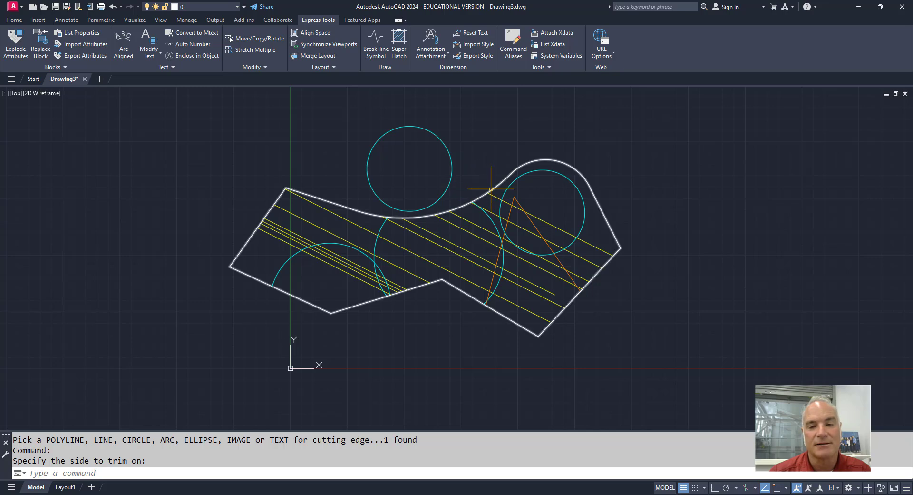
{"action": "key", "text": "Escape"}
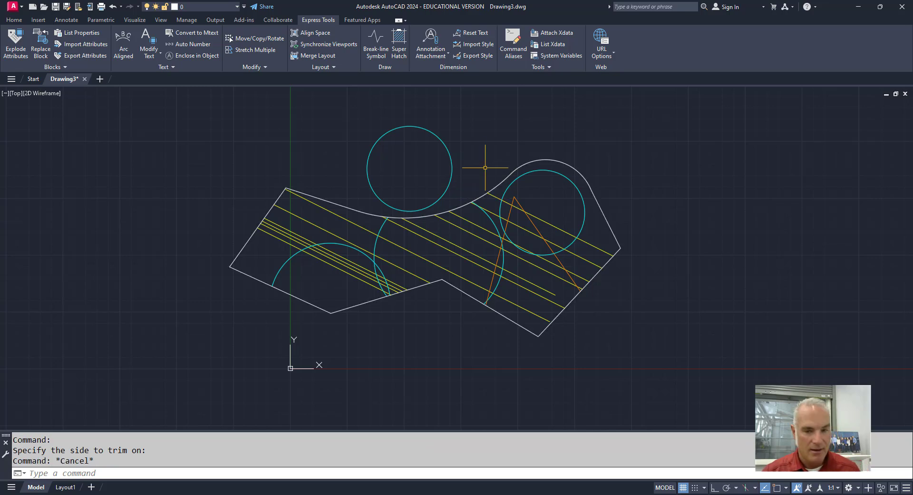
Undo the outside trim, then EXTRIM the yellow lines inside the closed polyline
{"action": "key", "text": "ctrl+z"}
{"action": "type", "text": "extrim"}
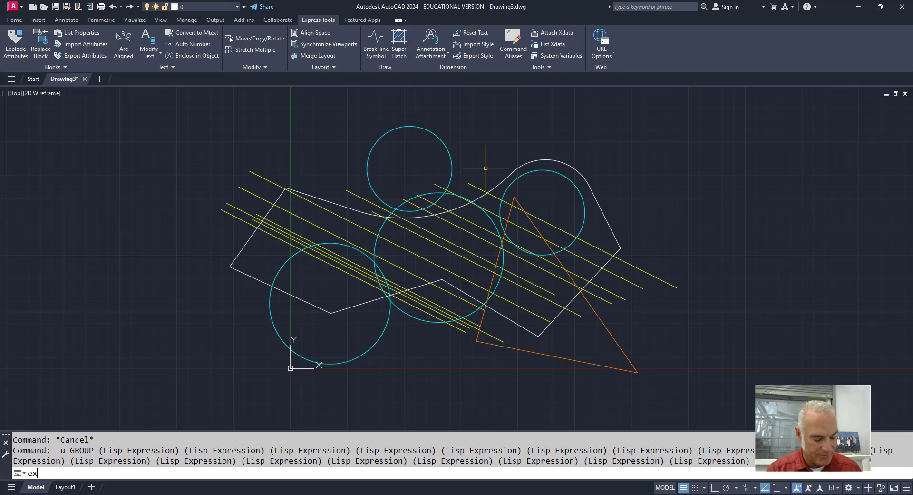
{"action": "key", "text": "Return"}
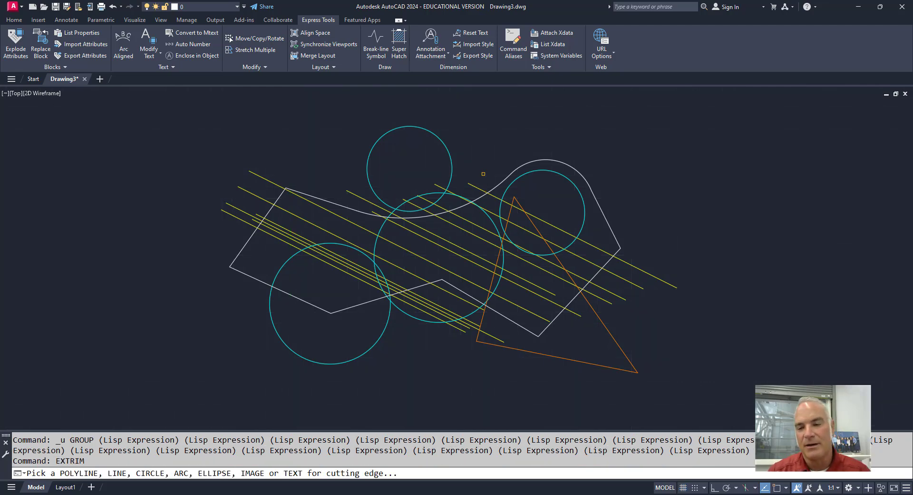
{"action": "left_click", "coordinate": [498, 181]}
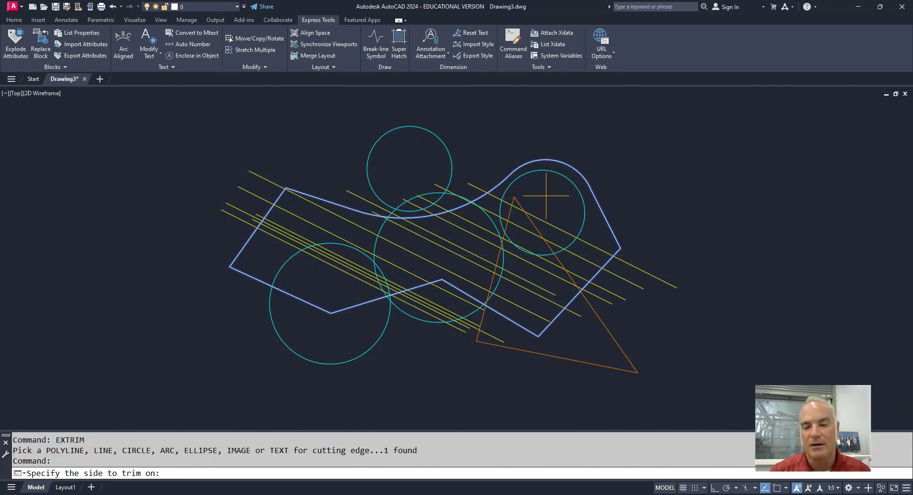
{"action": "left_click", "coordinate": [546, 195]}
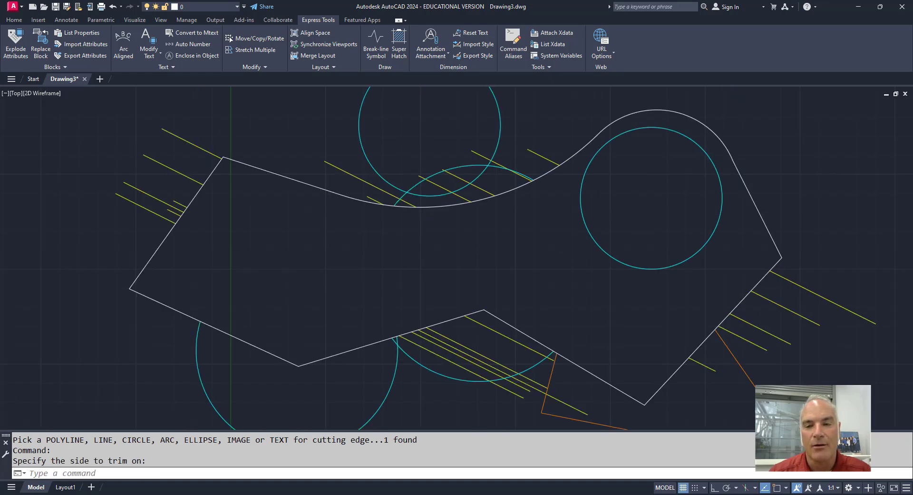
Cancel the command and undo back to the full untrimmed lines
{"action": "middle_click_drag", "start_coordinate": [624, 220], "coordinate": [588, 214]}
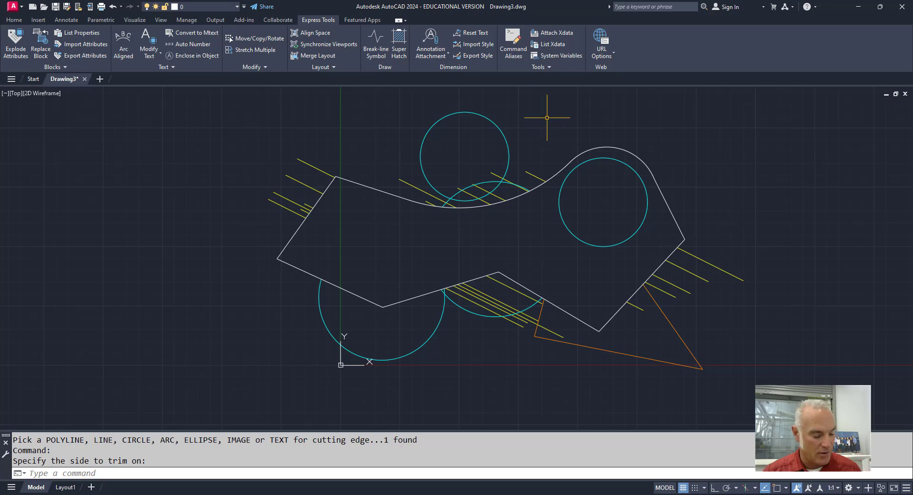
{"action": "key", "text": "Escape"}
{"action": "key", "text": "ctrl+z"}
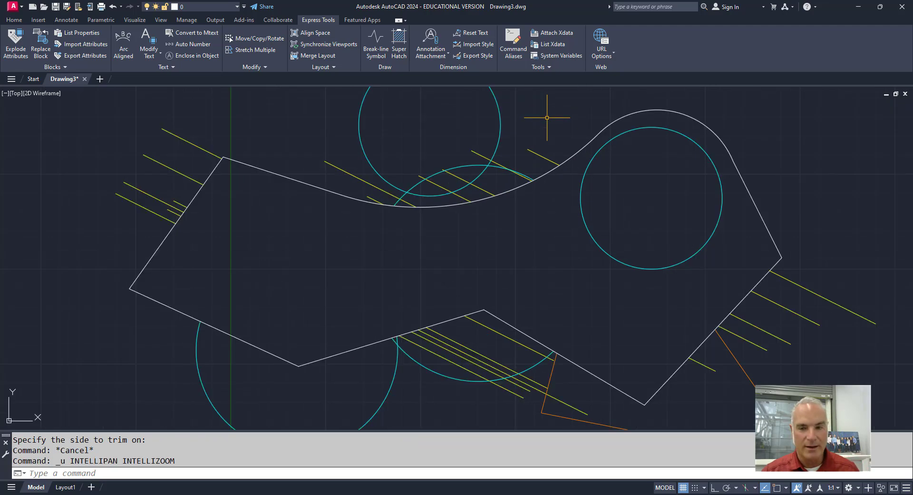
{"action": "key", "text": "ctrl+z"}
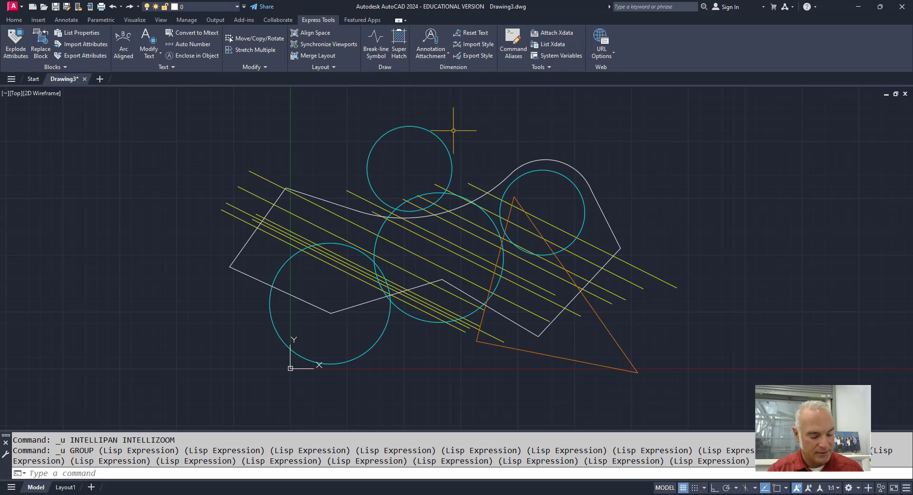
Trim the shapes above the top yellow line with EXTRIM, then undo that trim
{"action": "type", "text": "extrim"}
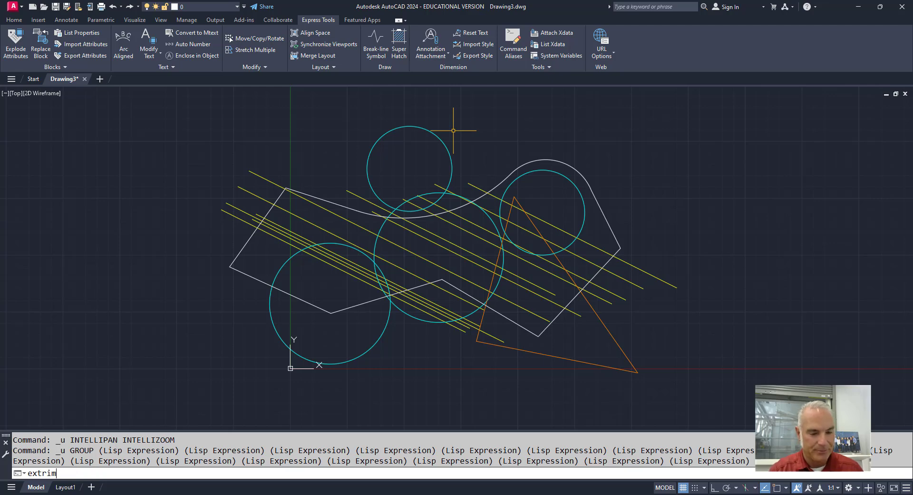
{"action": "key", "text": "Return"}
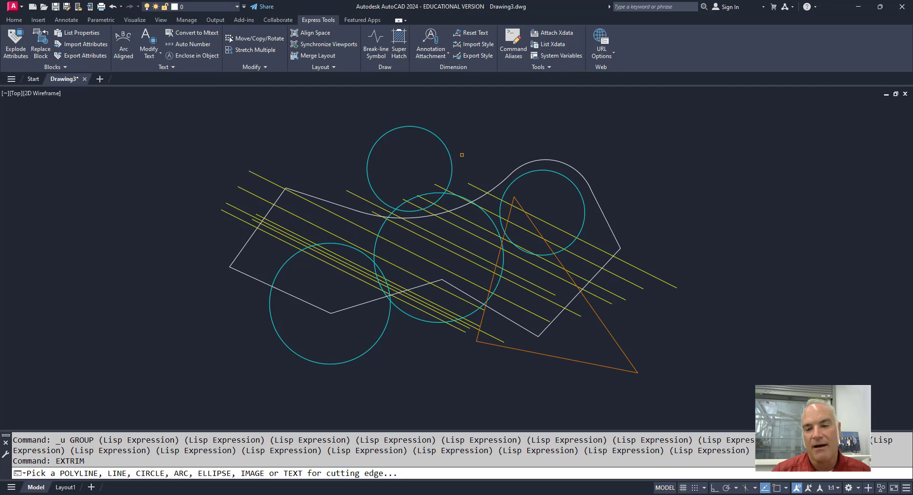
{"action": "left_click", "coordinate": [474, 186]}
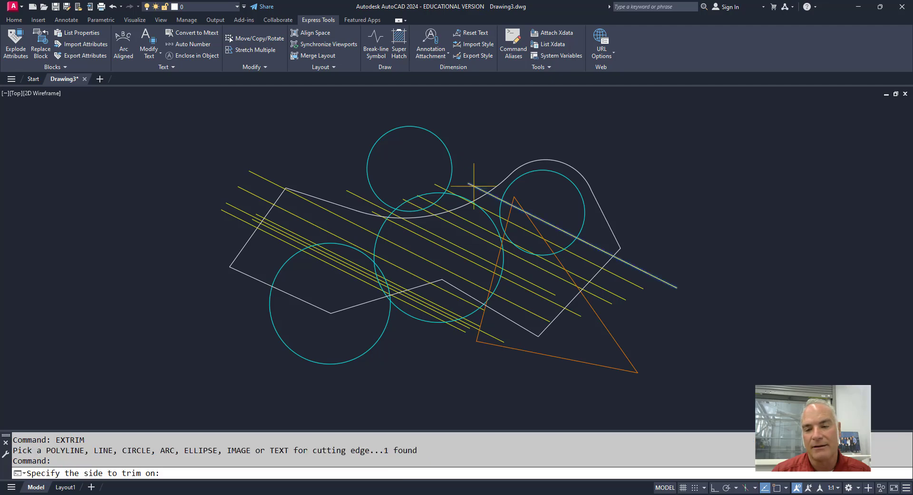
{"action": "left_click", "coordinate": [498, 173]}
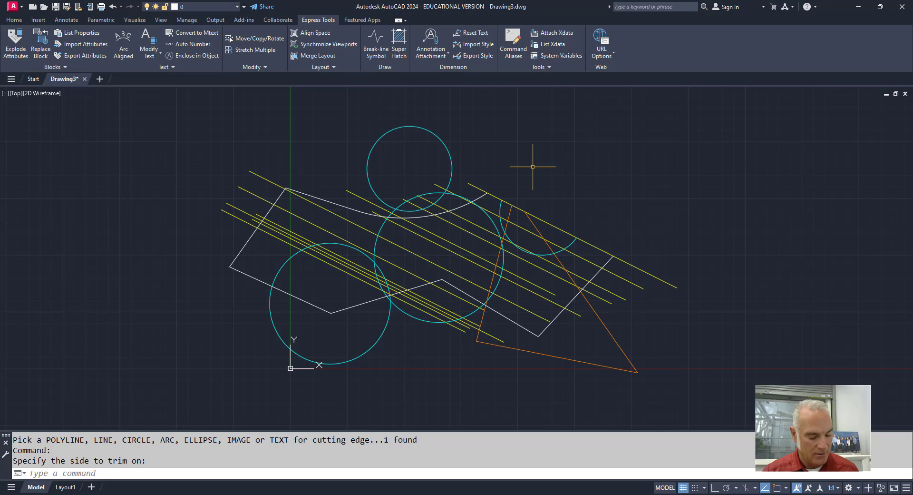
{"action": "key", "text": "ctrl+z"}
EXTRIM the shapes below the top yellow line, keeping only their upper parts
{"action": "type", "text": "extrim"}
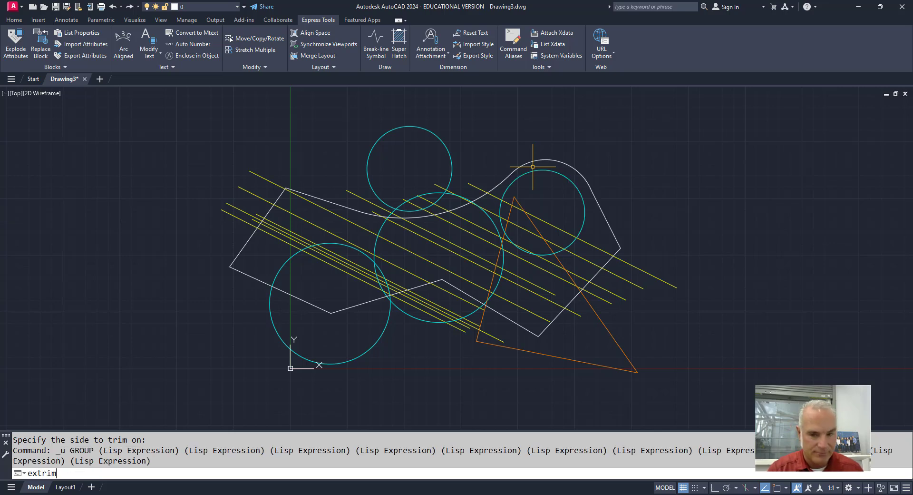
{"action": "key", "text": "Return"}
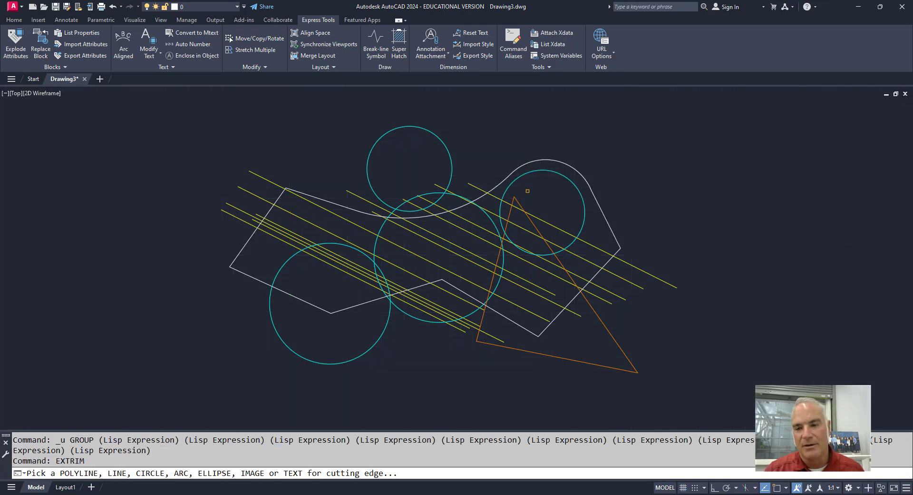
{"action": "left_click", "coordinate": [535, 216]}
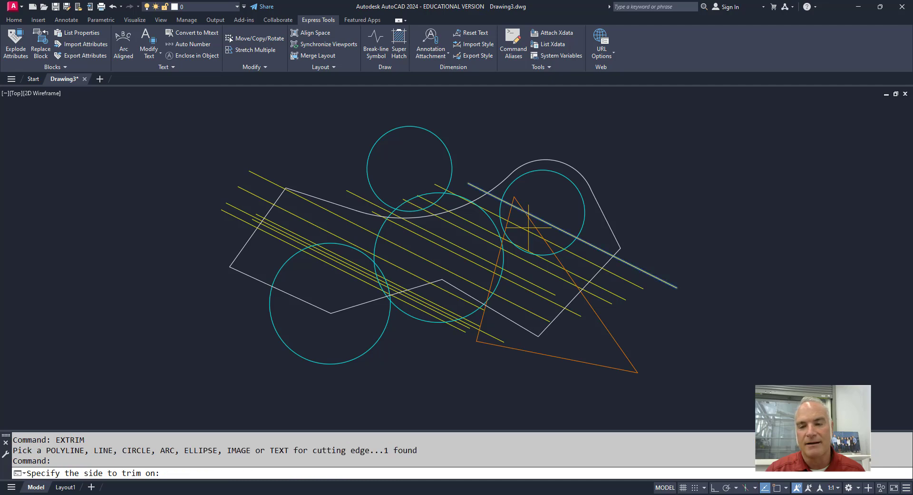
{"action": "left_click", "coordinate": [521, 267]}
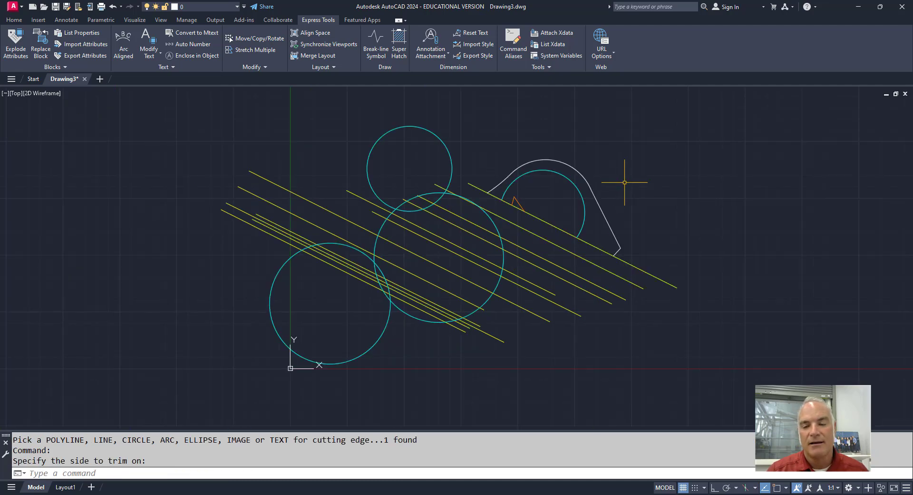